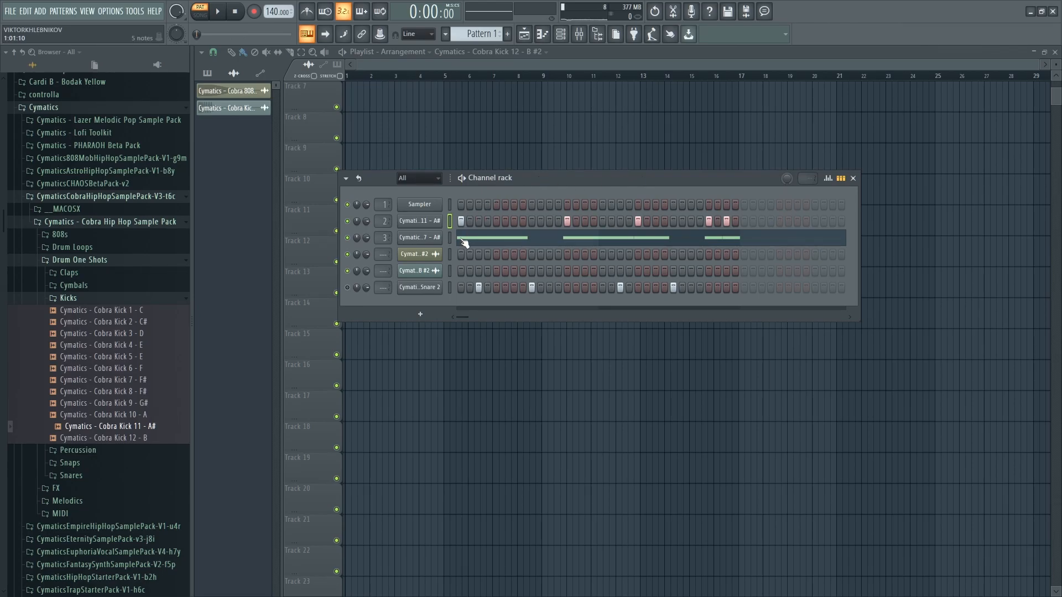
Step: Play back the pattern to hear the kick and 808 together
drag(542, 176, 541, 220)
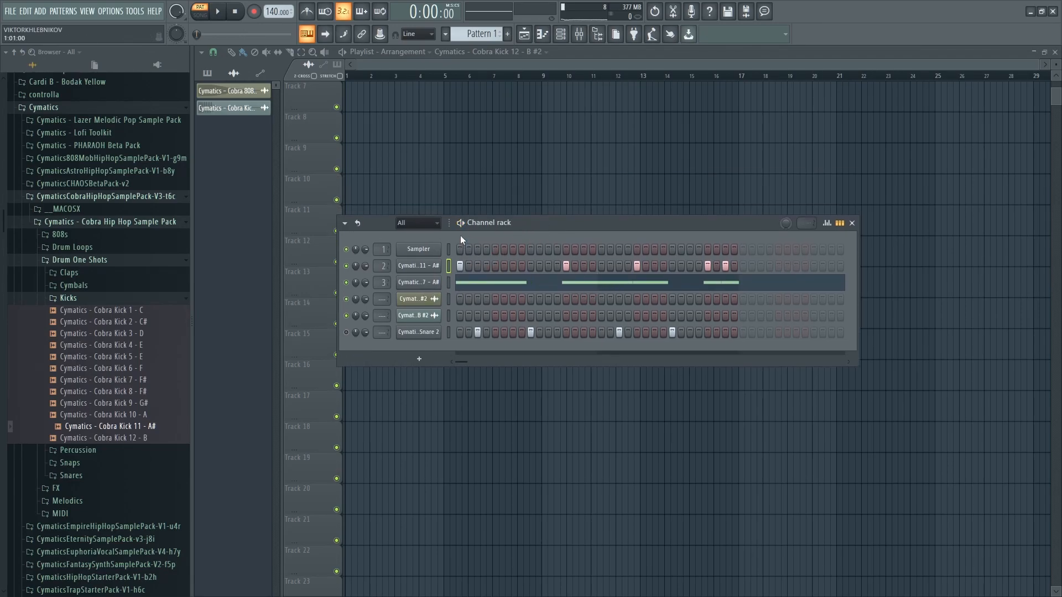
key(space)
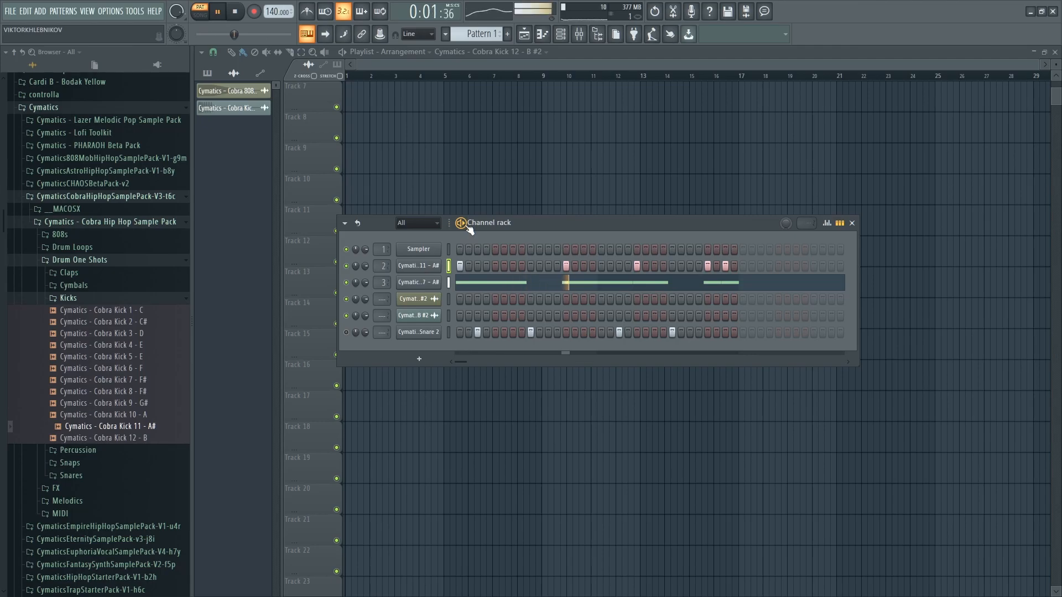
key(space)
Step: Open the sampler settings of the Cymatics - Cobra Kick 11 channel and move the window over the channel rack
click(437, 266)
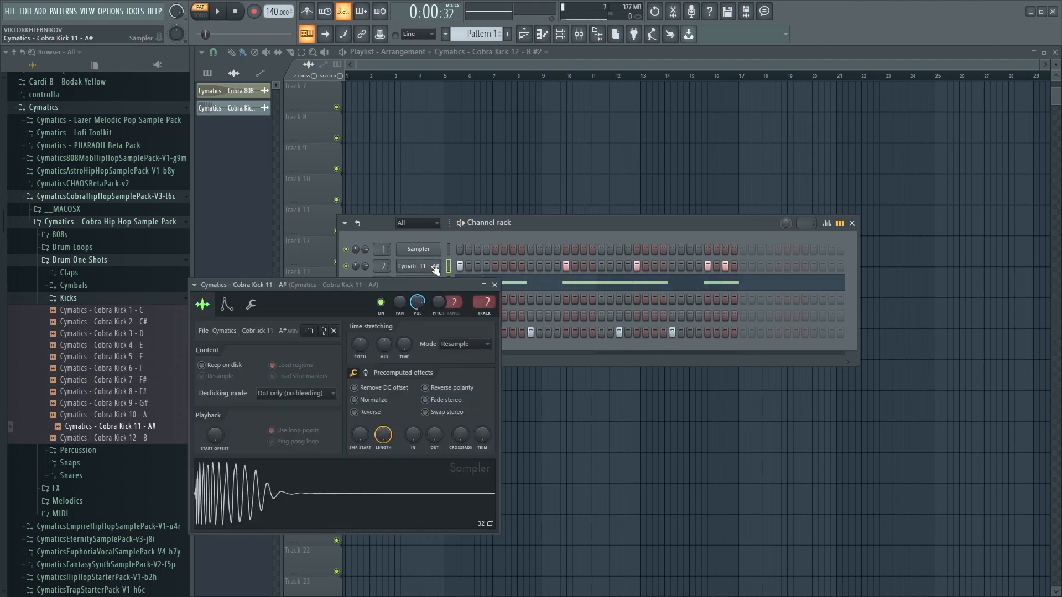
drag(409, 281, 431, 291)
drag(432, 292, 648, 108)
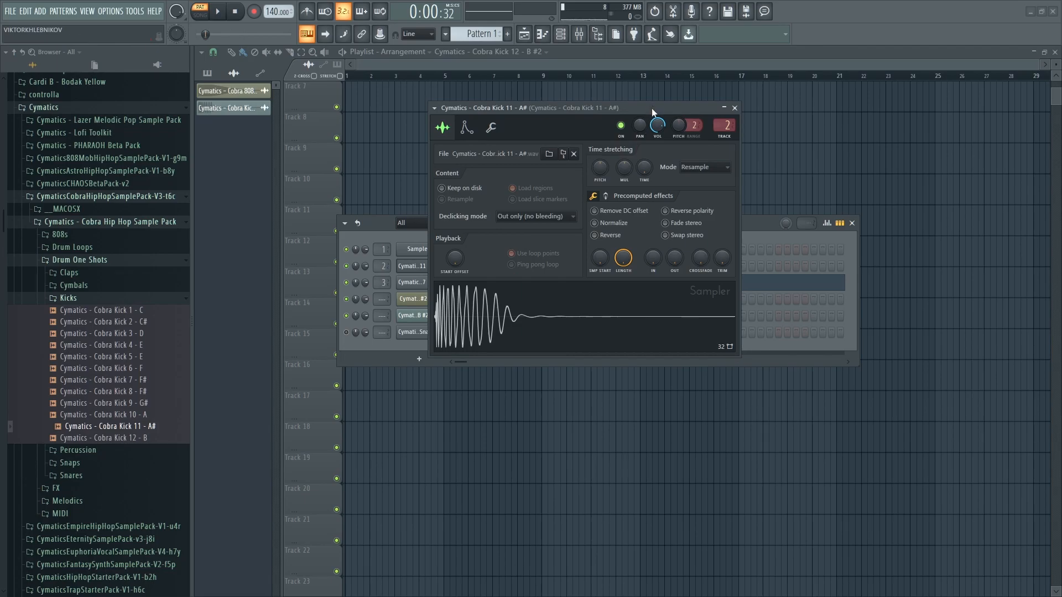
drag(651, 108, 621, 133)
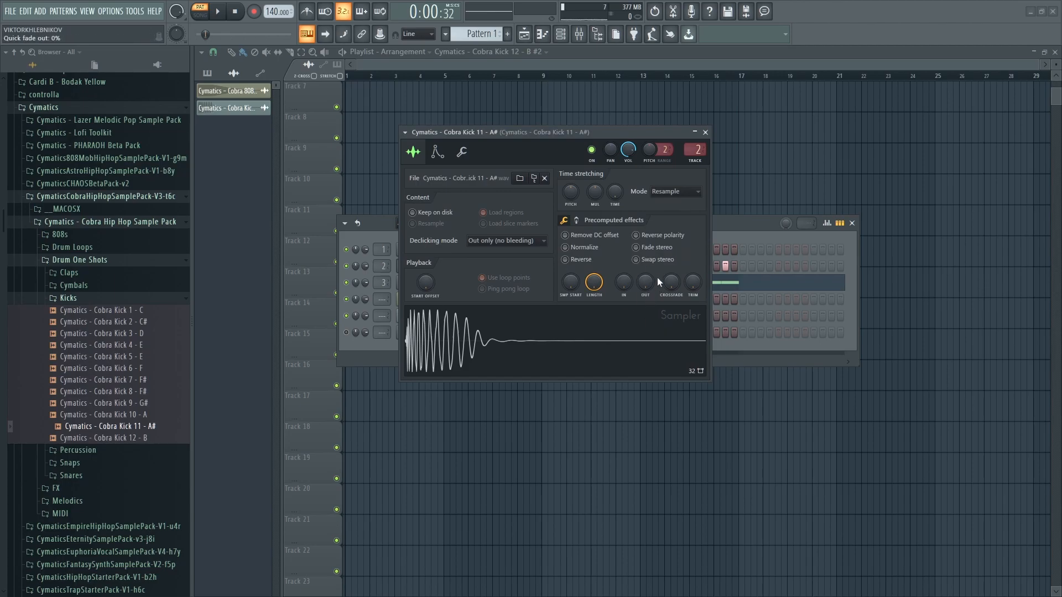
Step: Switch the kick sample's Reverse polarity effect on and off again twice
click(637, 235)
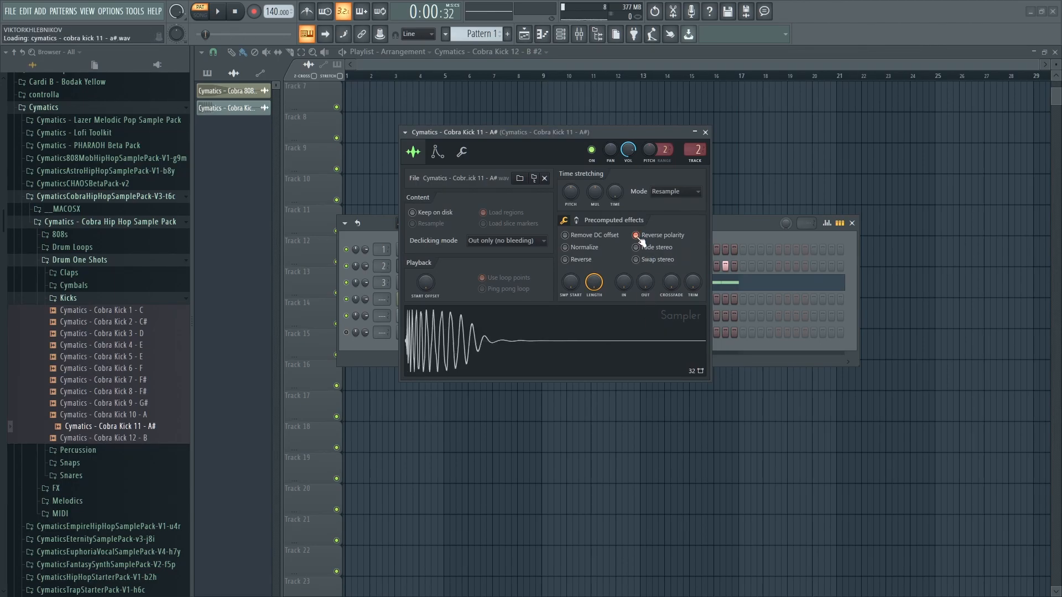
click(638, 235)
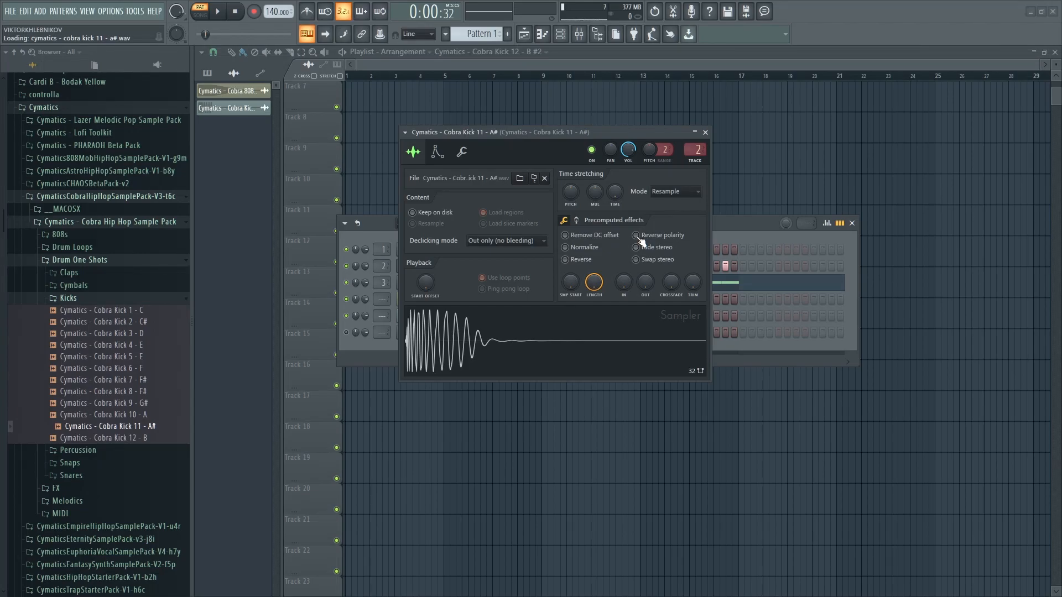
click(640, 241)
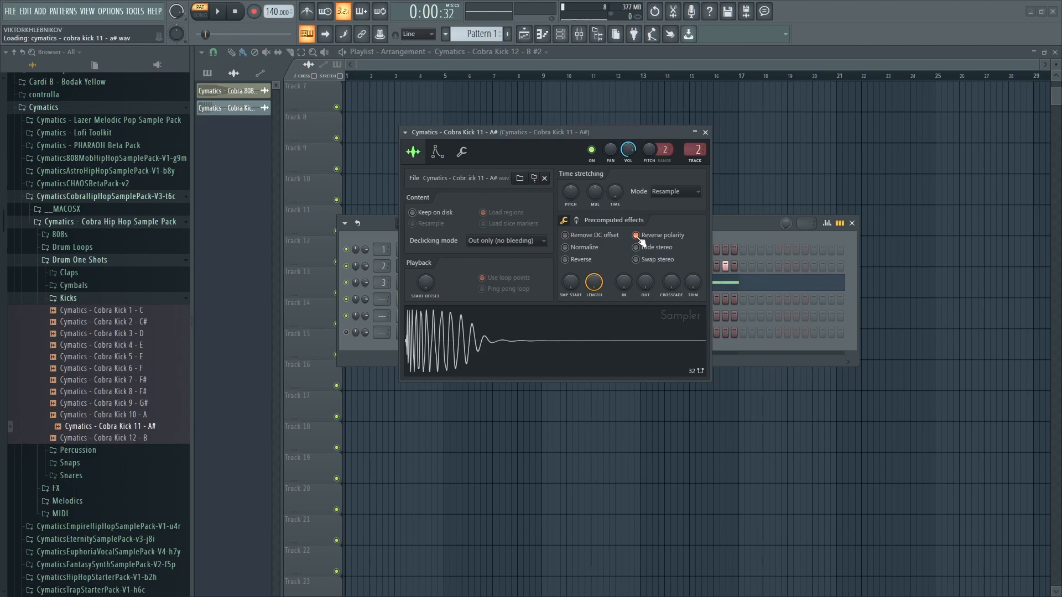
click(640, 238)
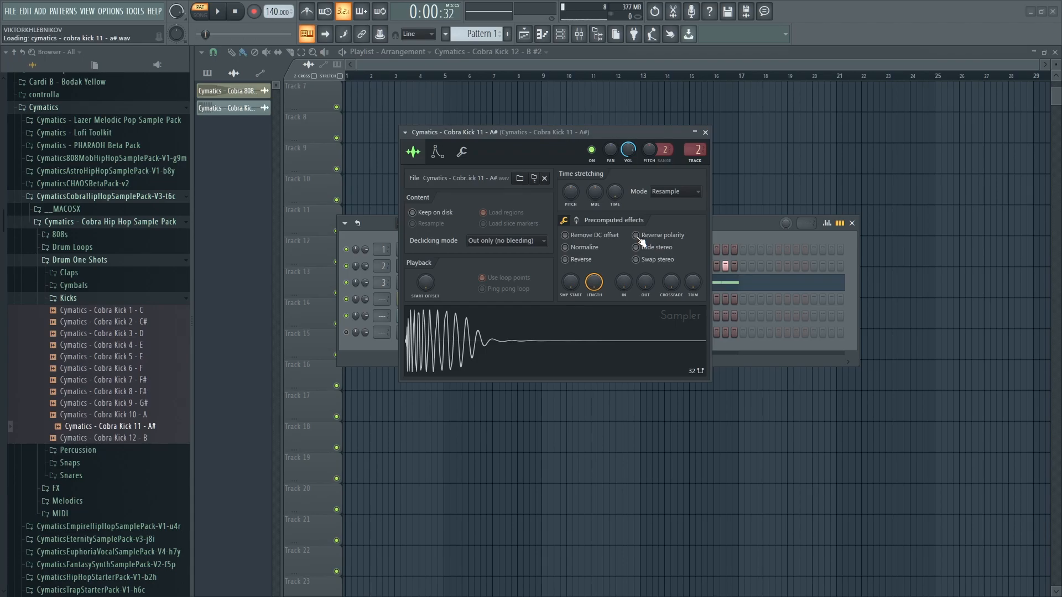
Step: Uncover the kick's steps in the channel rack and play the pattern with the kick's original polarity
drag(615, 133, 857, 247)
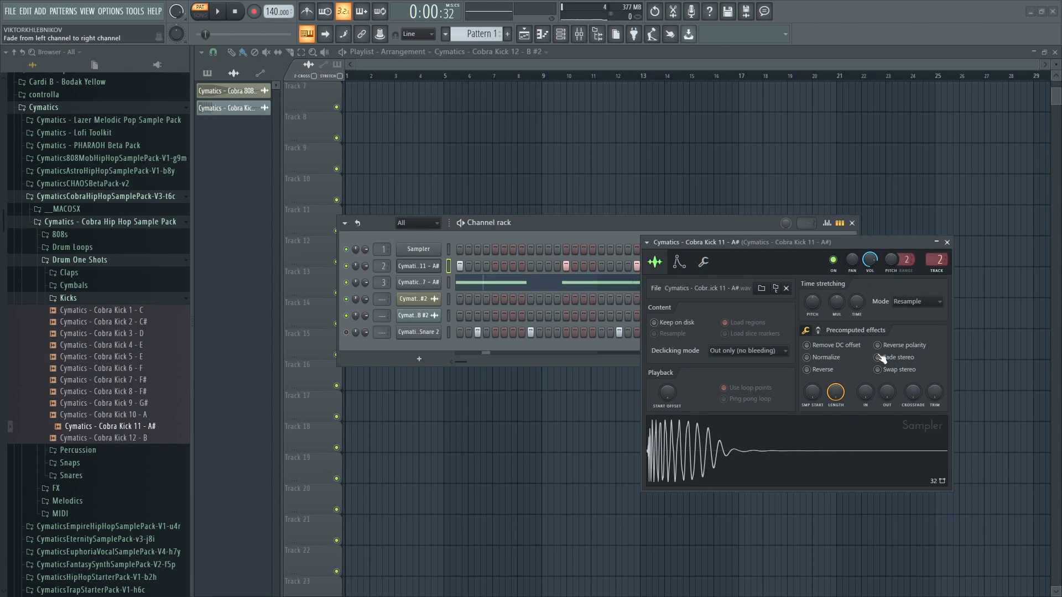
key(space)
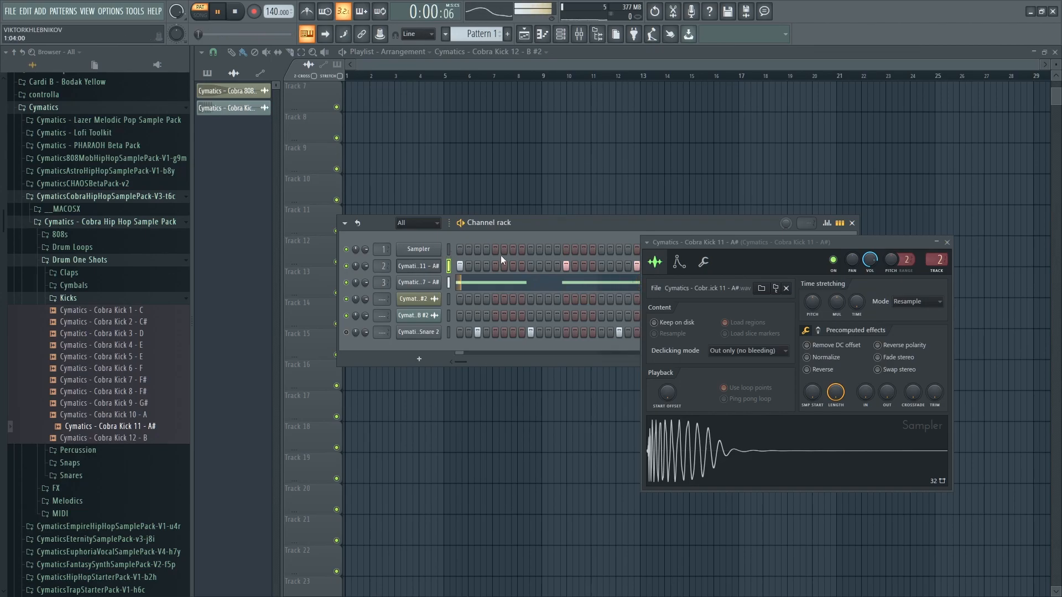
click(237, 12)
Step: Enable Reverse polarity on the Cobra Kick 11 sample, toggling it during playback to compare both polarities
click(879, 347)
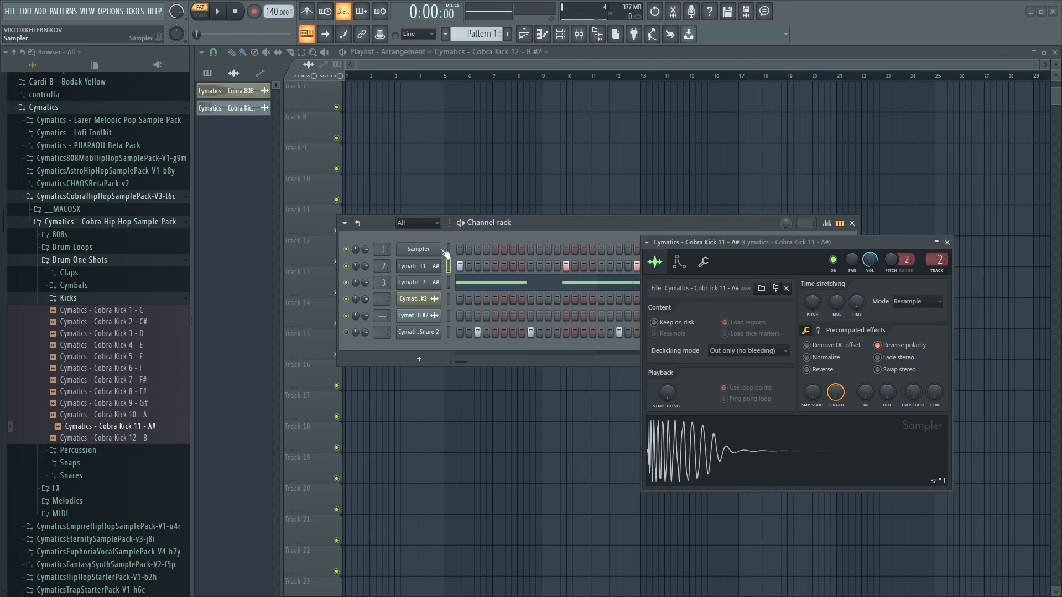
key(space)
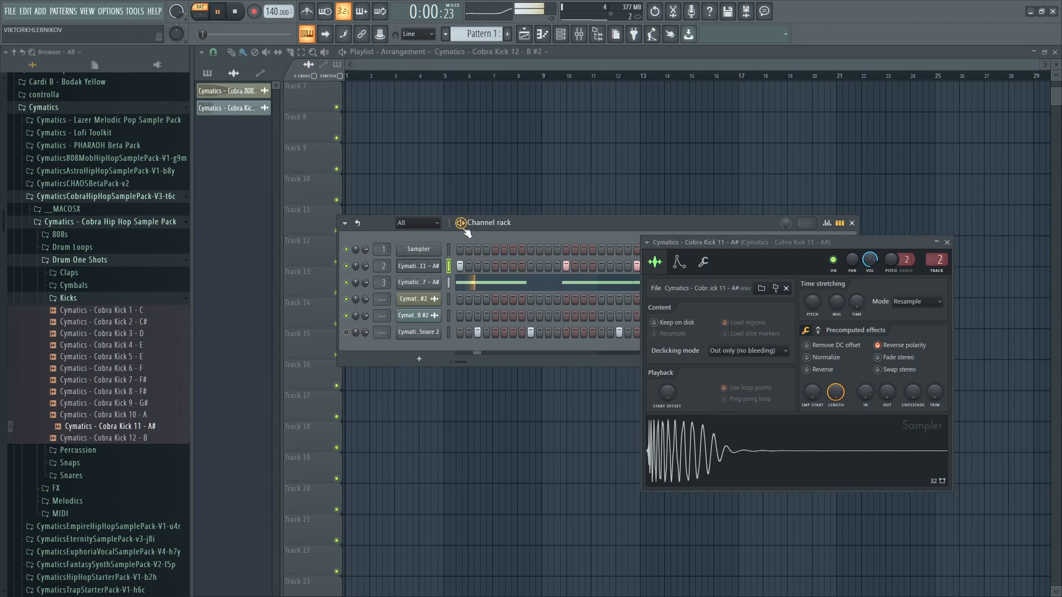
click(881, 353)
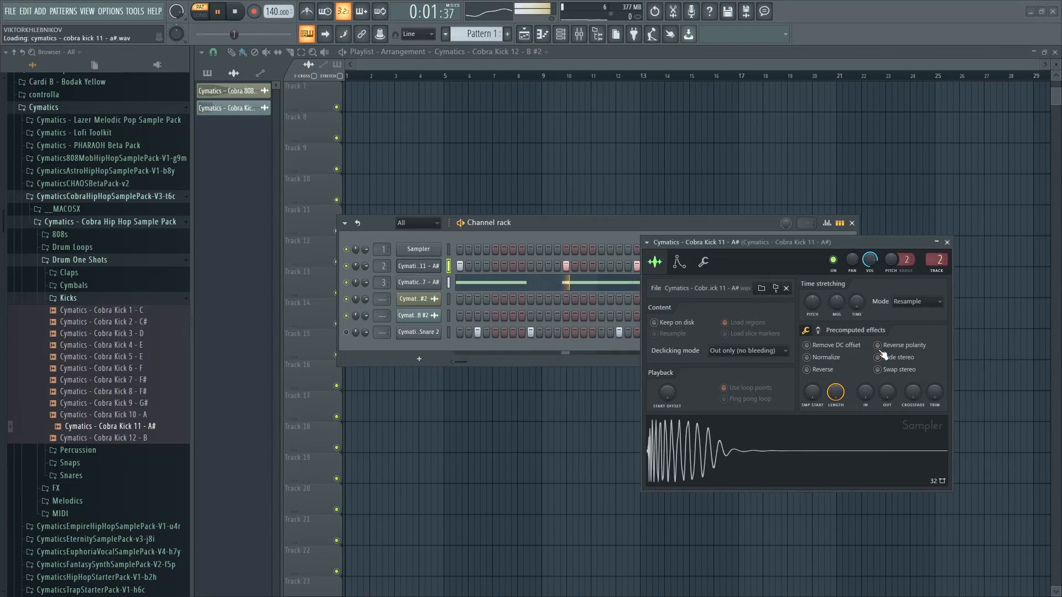
click(880, 353)
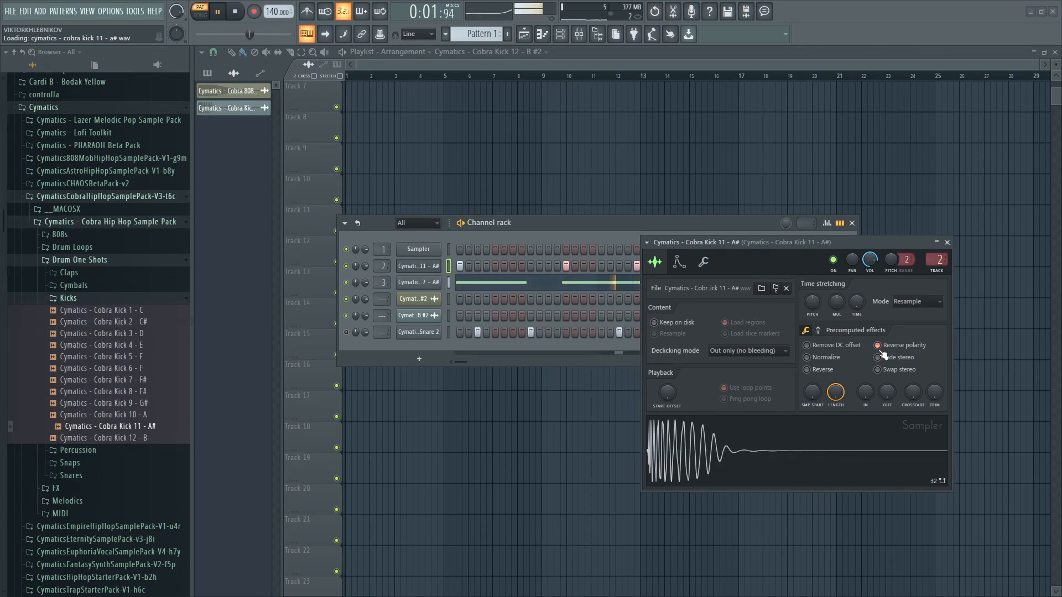
click(235, 12)
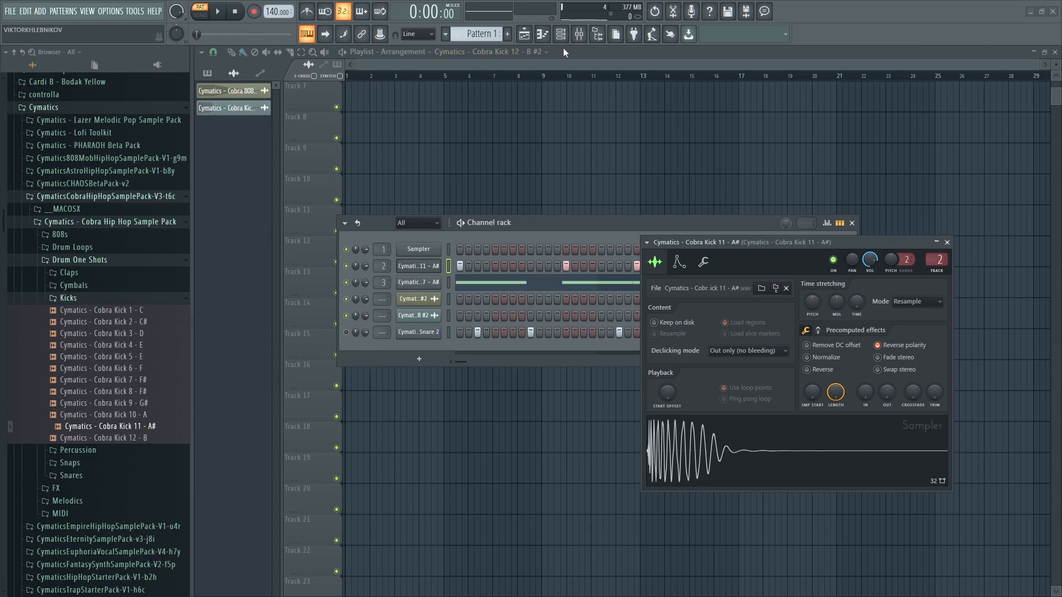
Step: Switch to the mixer, close the kick's sampler window, and pan the Cobra Kick 11 track left and the Cobra 808 17 track right
drag(863, 255, 752, 344)
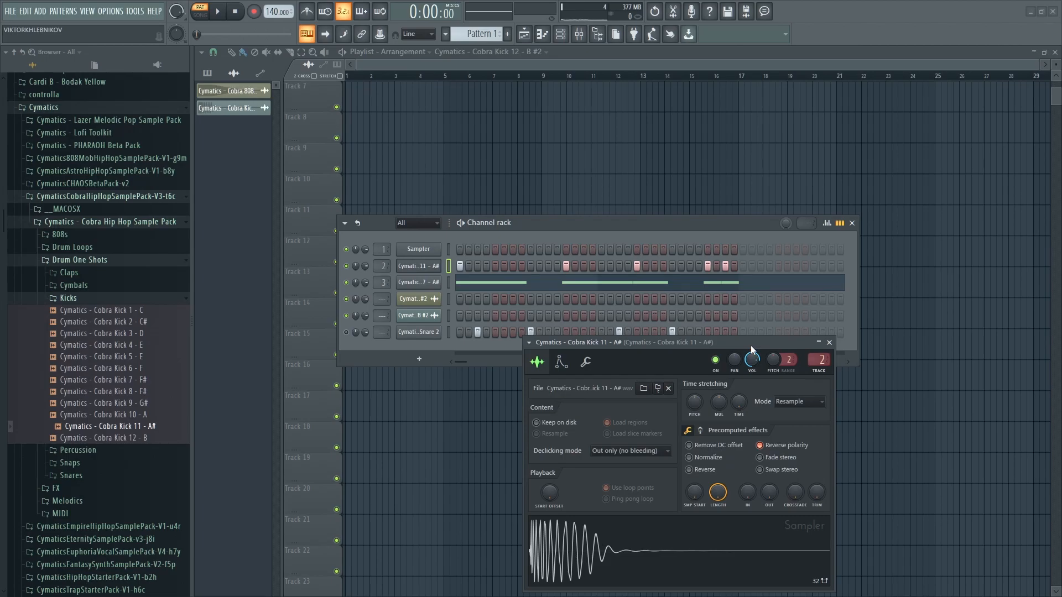
click(585, 36)
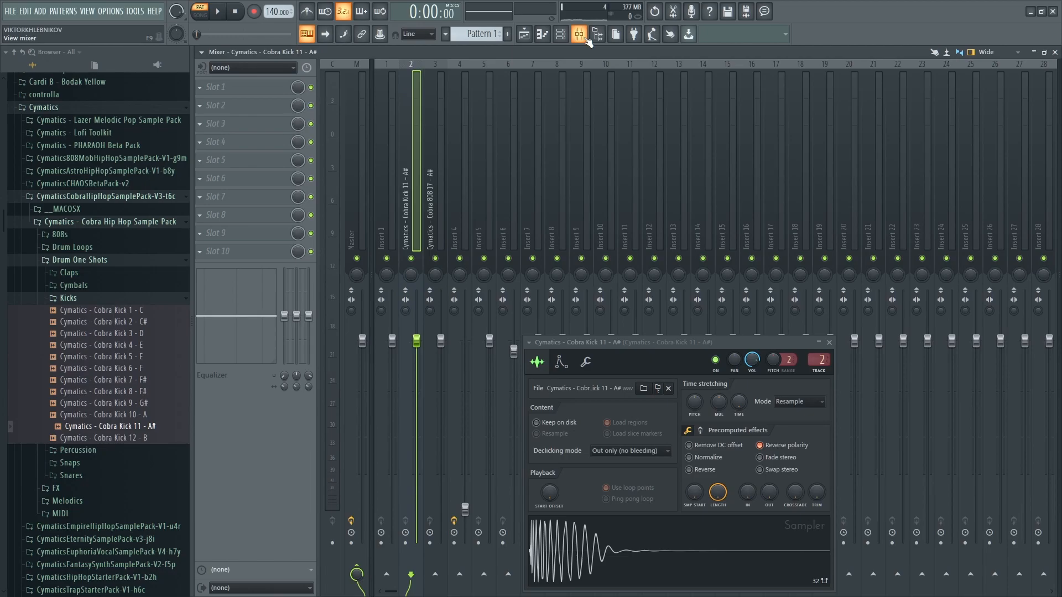
click(830, 342)
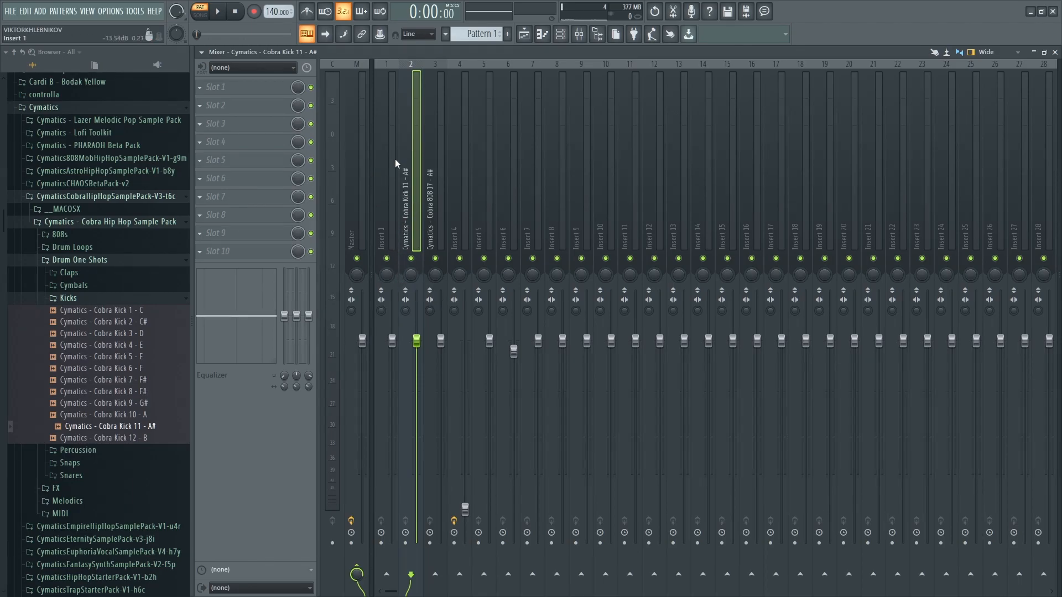
drag(410, 275, 435, 260)
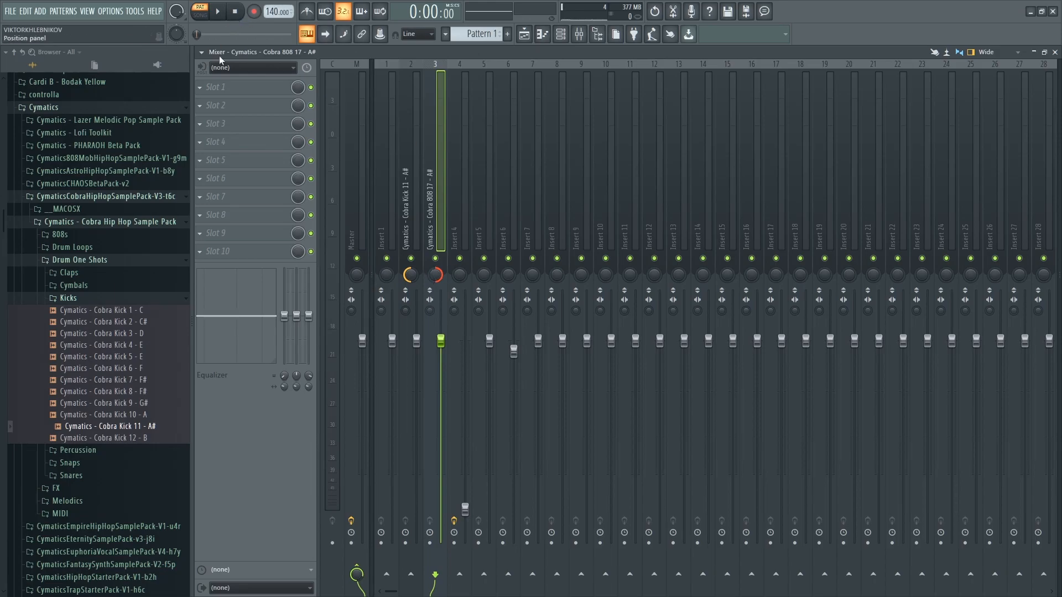
Step: Open the Master track's SPAN analyzer in a smaller window beside the tracks and play the pattern to check the correlation meter
click(360, 176)
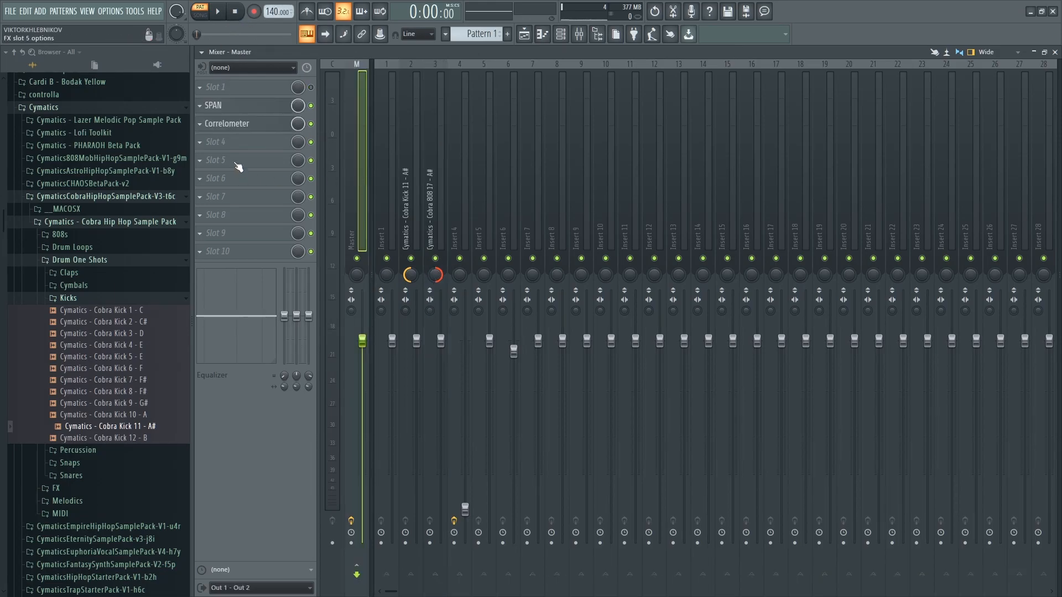
click(245, 113)
drag(550, 214, 558, 120)
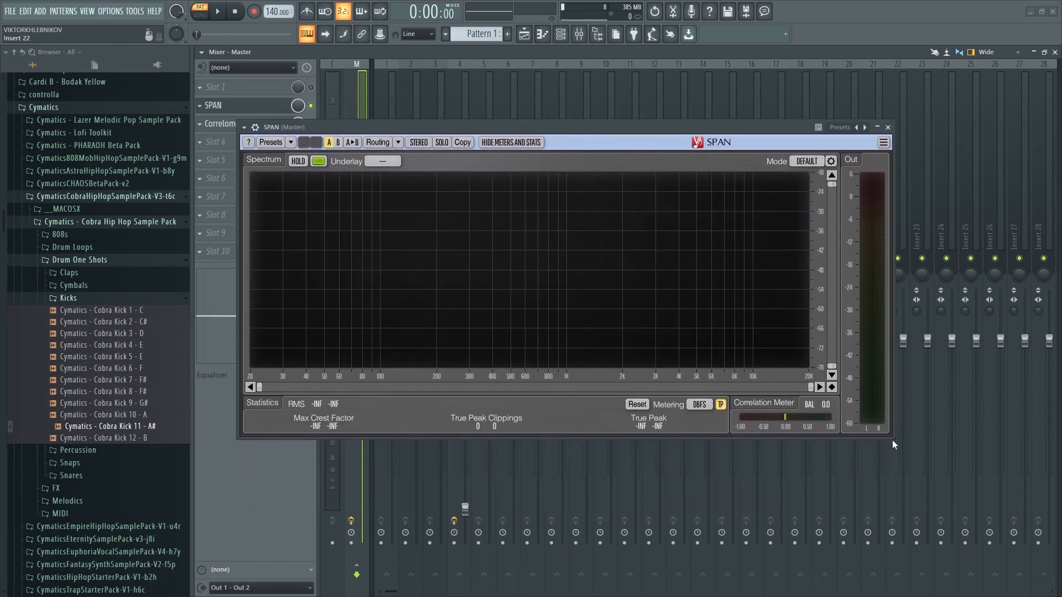
drag(890, 438, 685, 358)
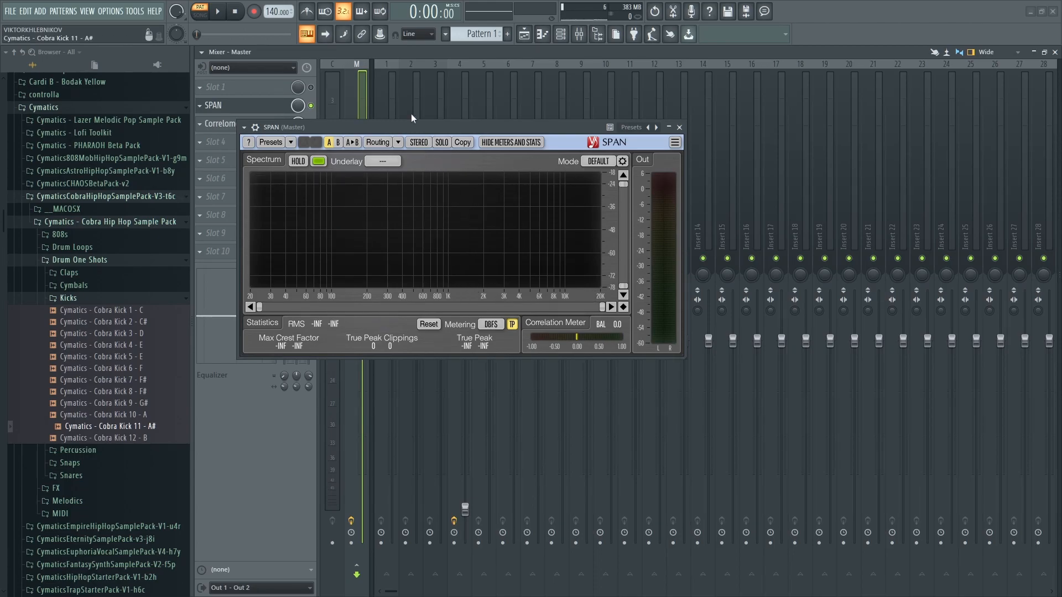
drag(417, 132, 694, 121)
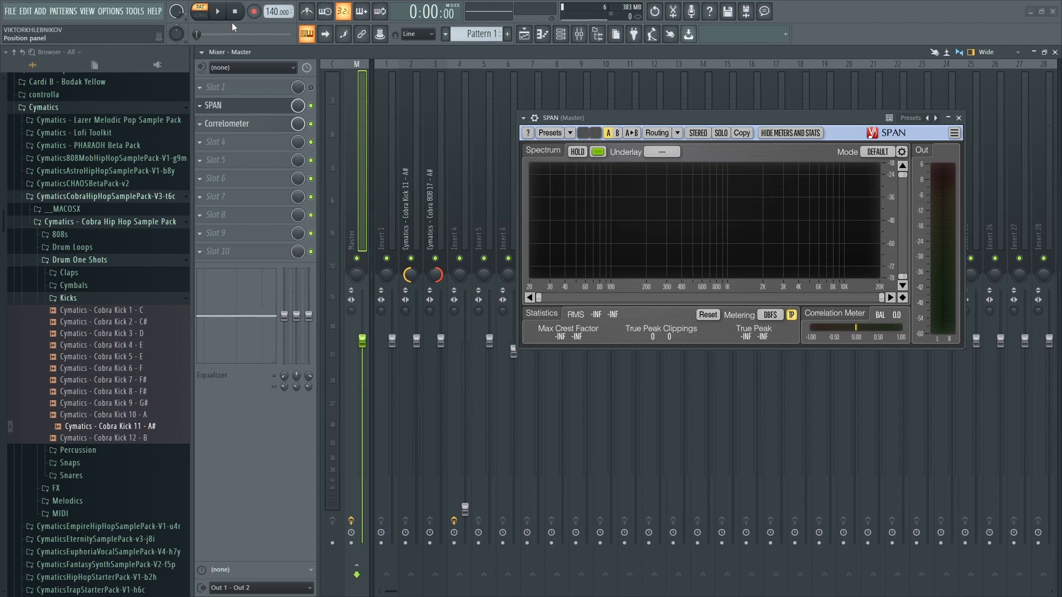
click(217, 11)
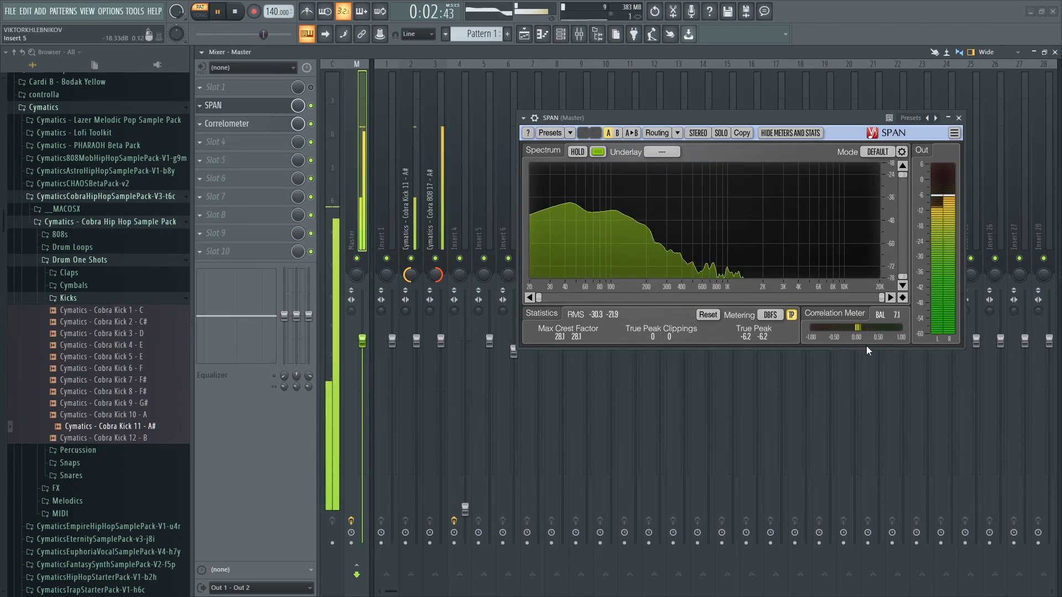
click(236, 12)
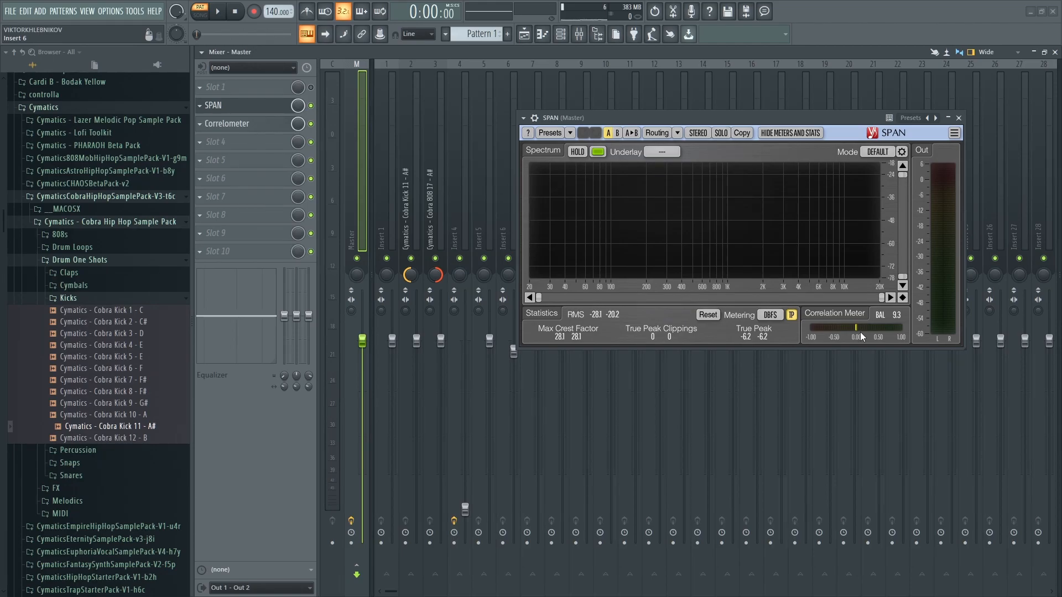
Step: Turn off Reverse polarity in the Cobra Kick 11 channel's sampler settings and close them
click(565, 43)
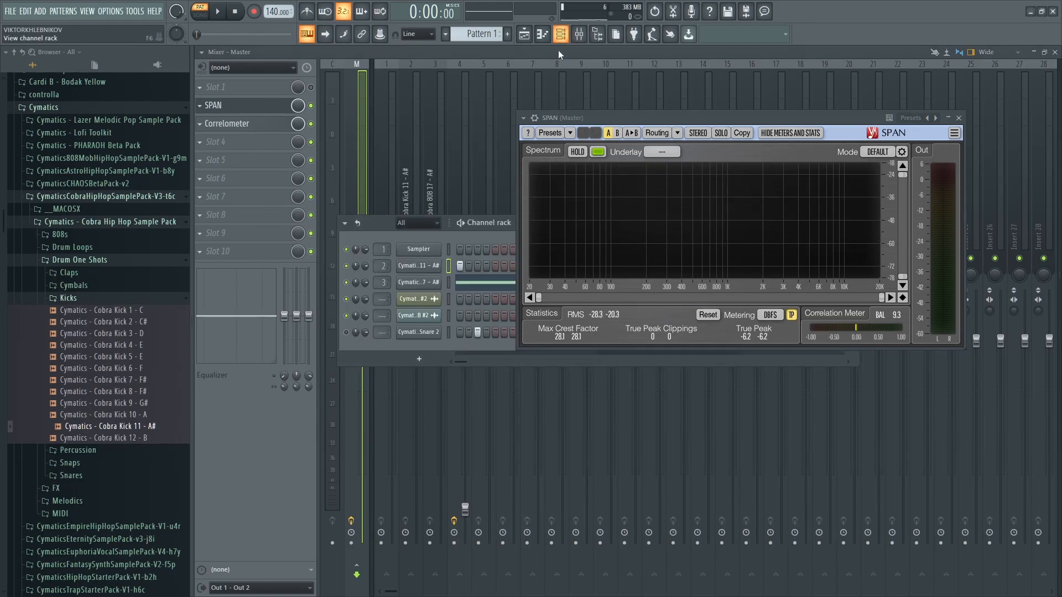
drag(711, 120, 864, 157)
drag(650, 226, 494, 182)
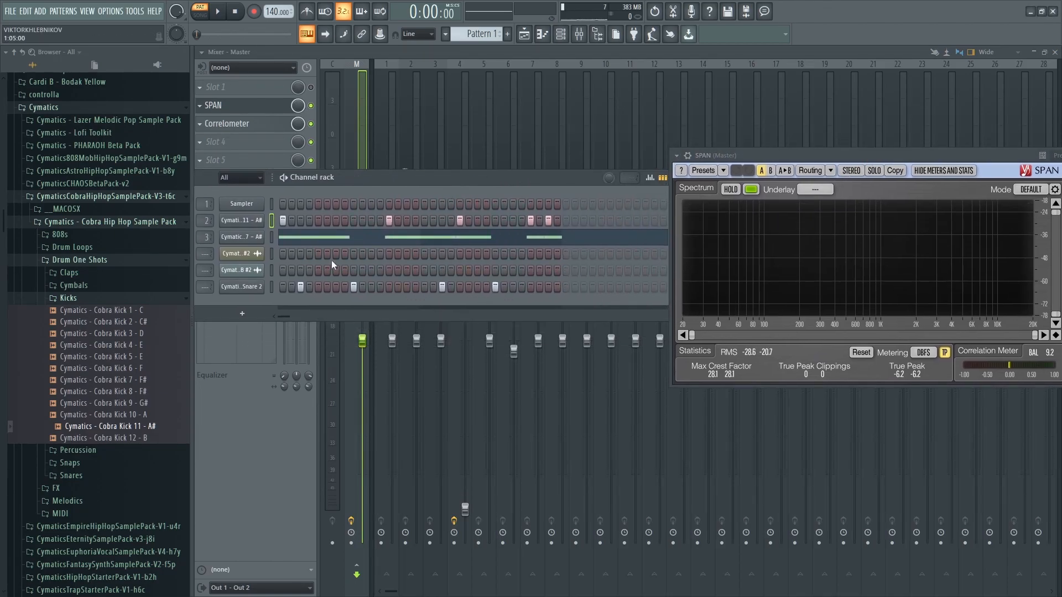
click(242, 222)
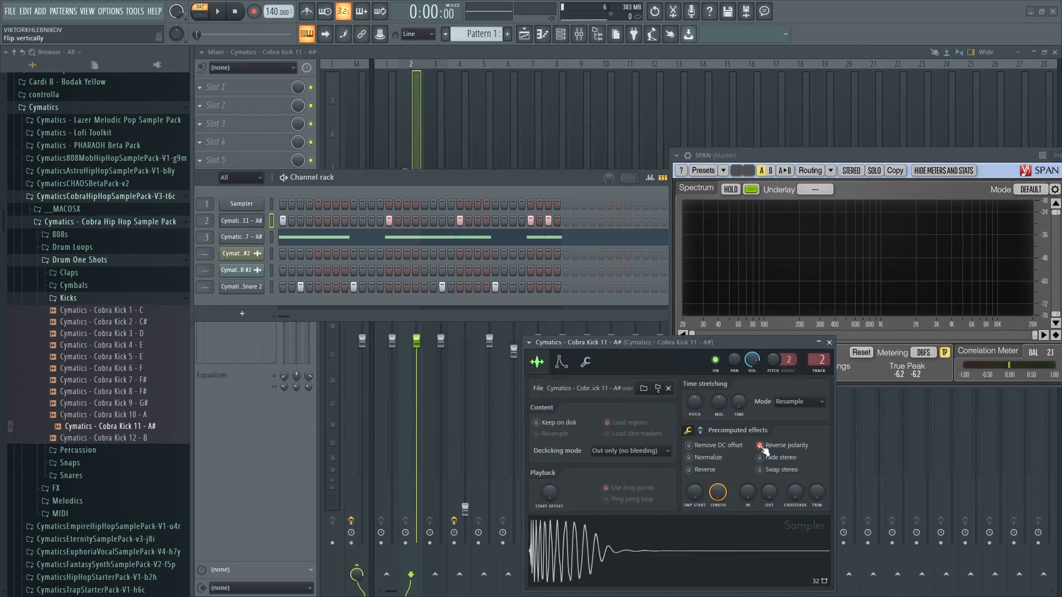
click(760, 446)
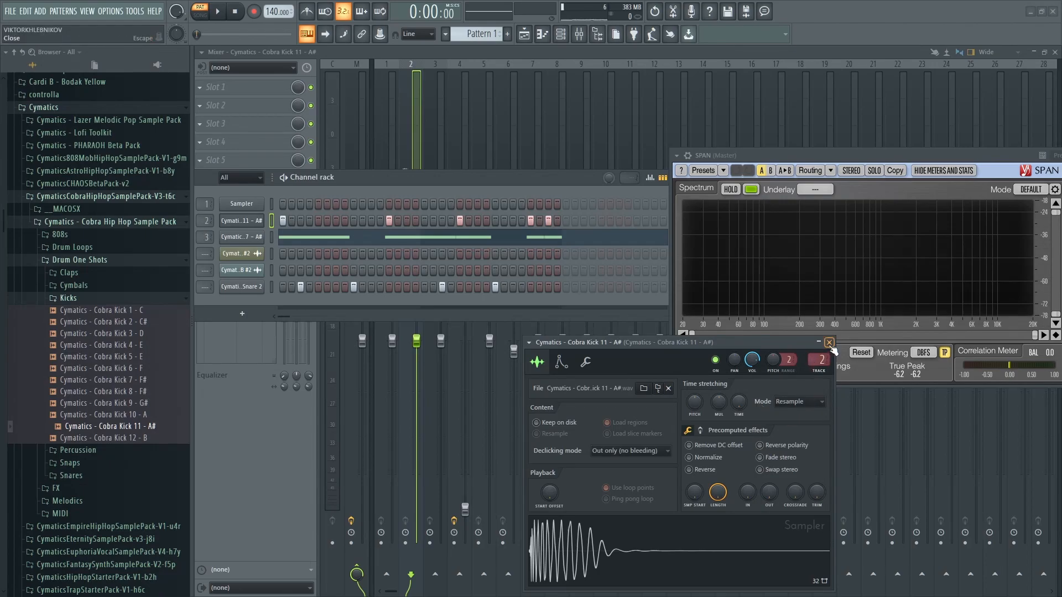
click(829, 343)
Step: Clear the view of the mixer tracks and replay the pattern, watching SPAN's correlation meter with the kick's normal polarity
drag(448, 176, 683, 416)
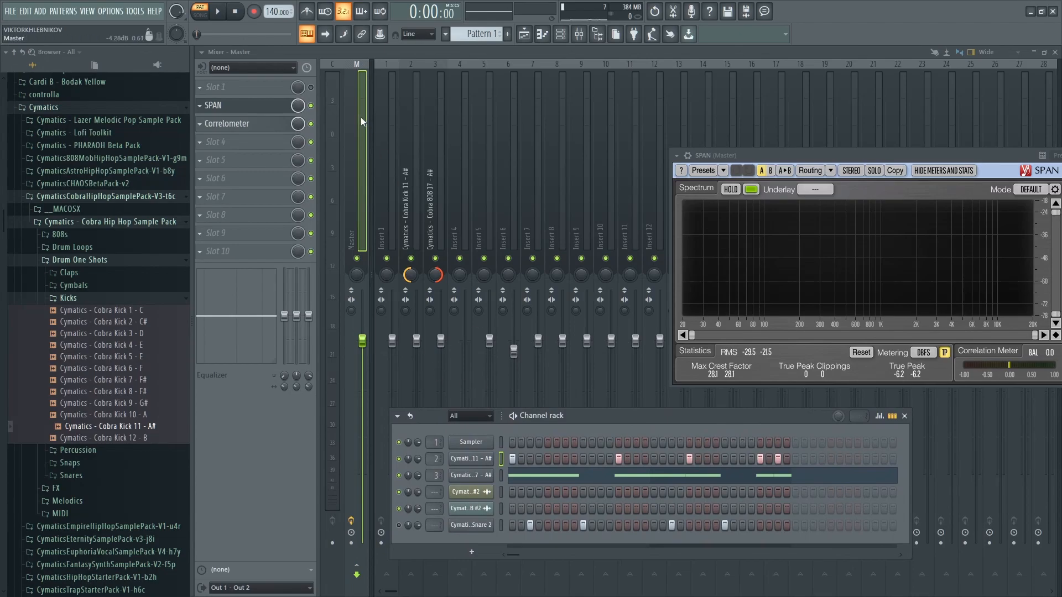
click(220, 13)
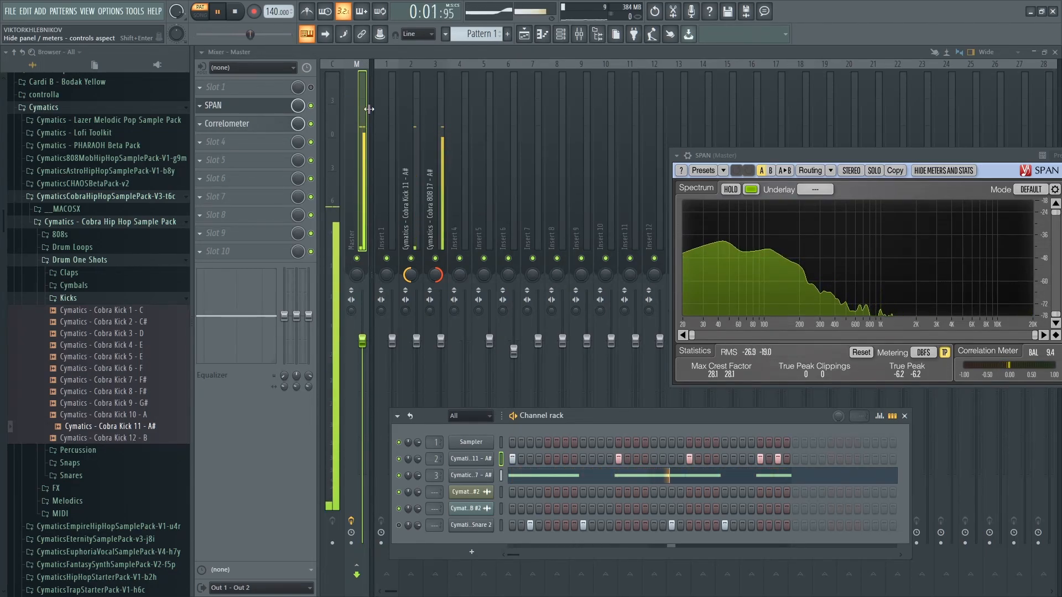
key(space)
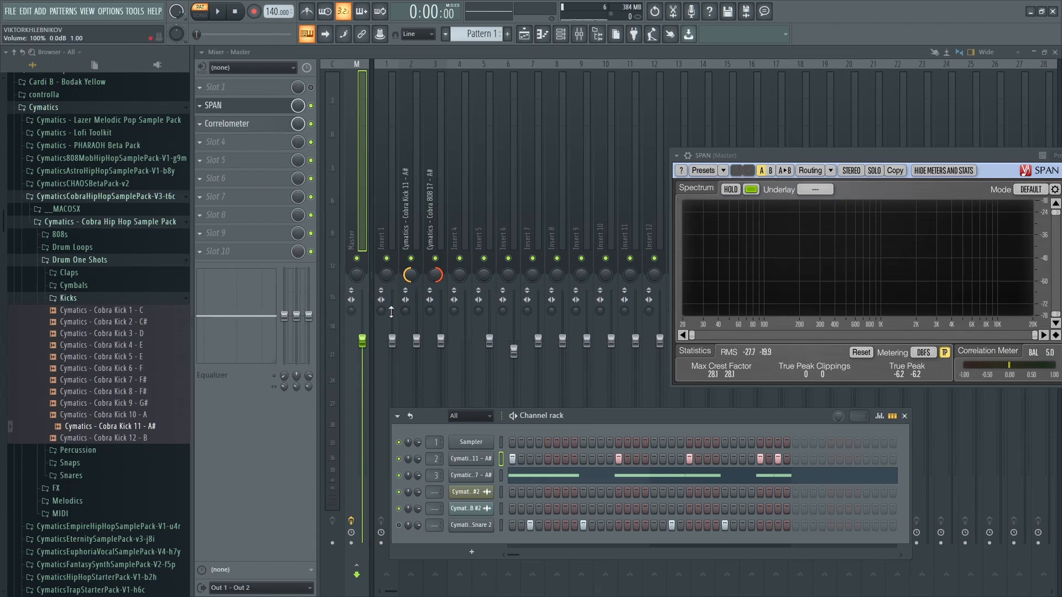
Step: Invert the polarity of the Cobra 808 17 mixer track and play the pattern to check the result in SPAN
click(431, 297)
click(219, 12)
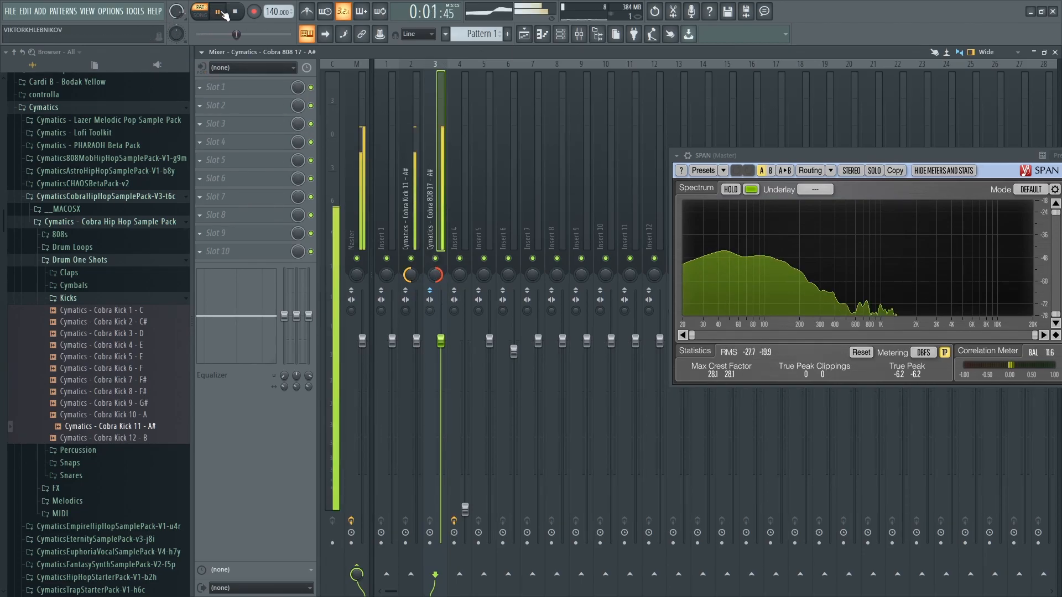
click(237, 19)
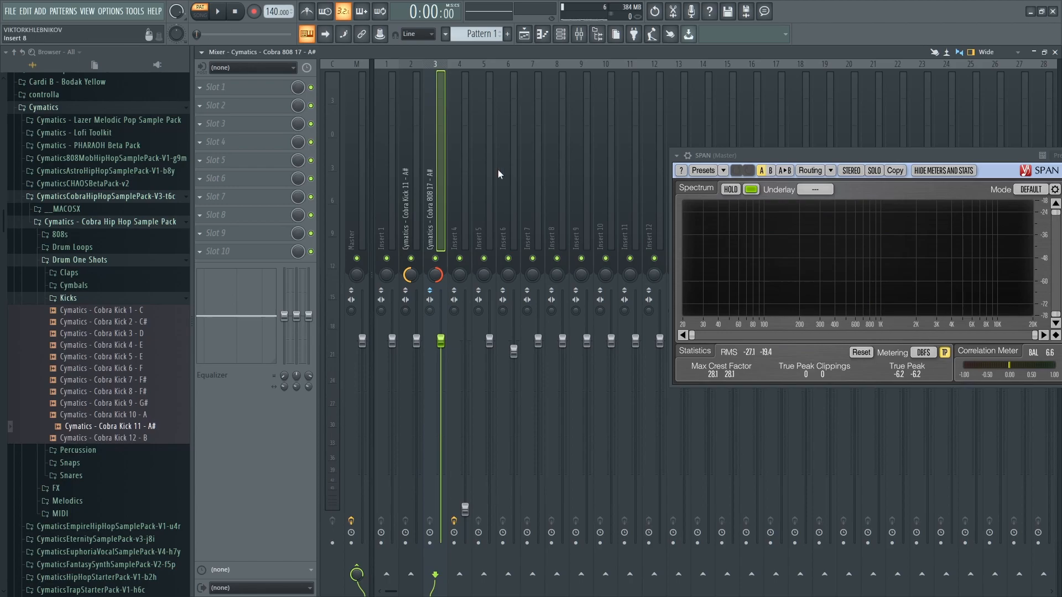
Step: Open the Master track's Correlometer, enlarge its view and play the pattern to check the multi-band correlation between left and right
click(363, 204)
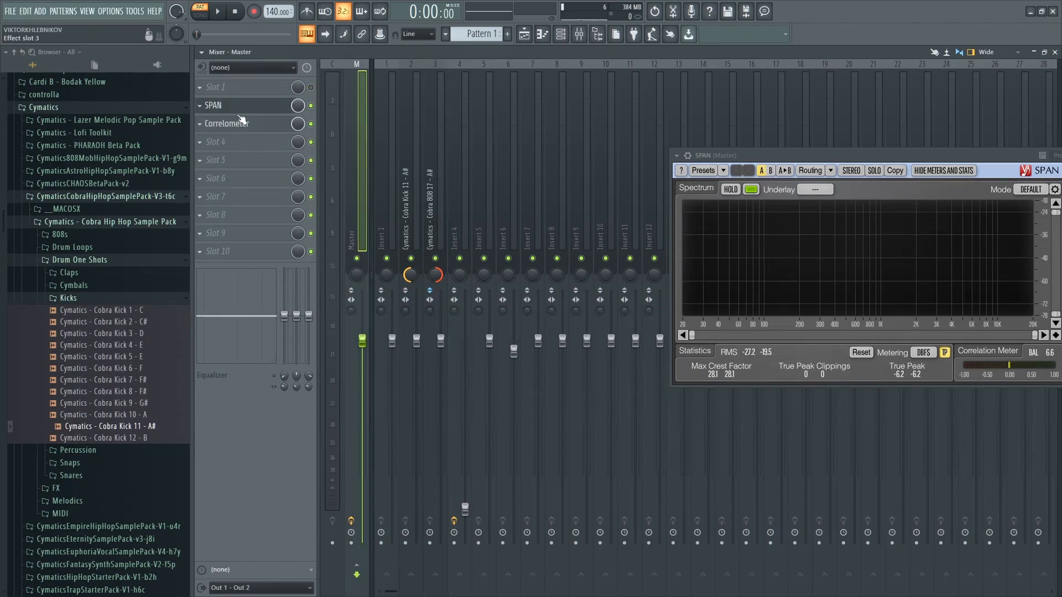
click(231, 127)
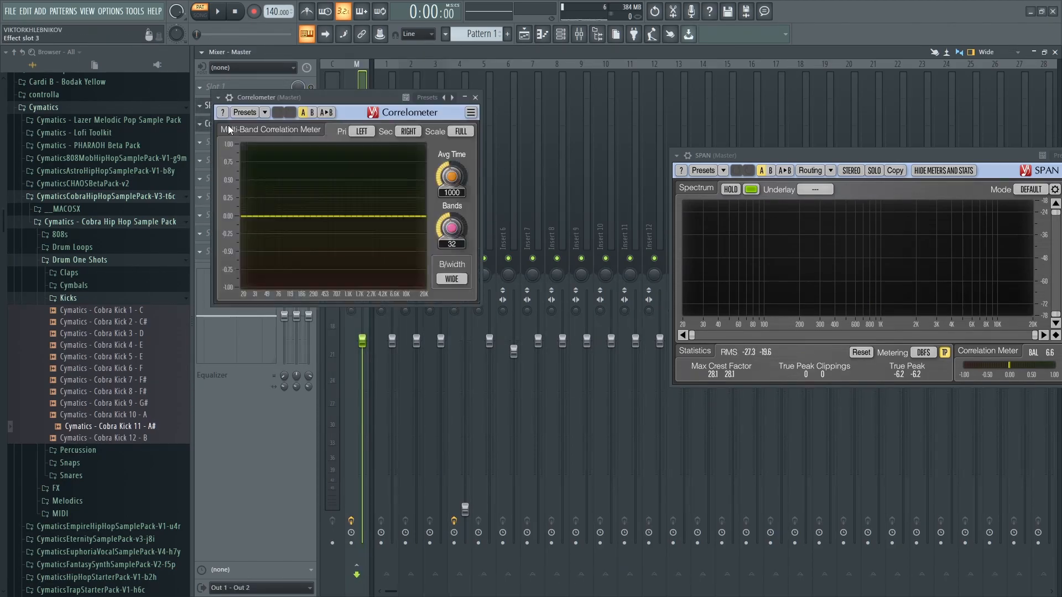
drag(348, 103, 378, 230)
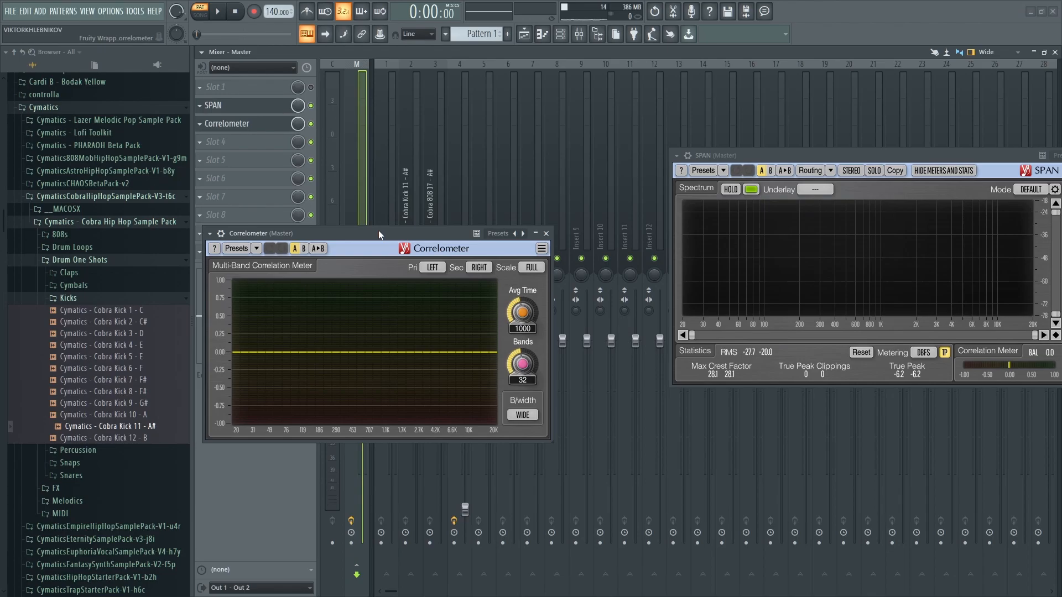
key(space)
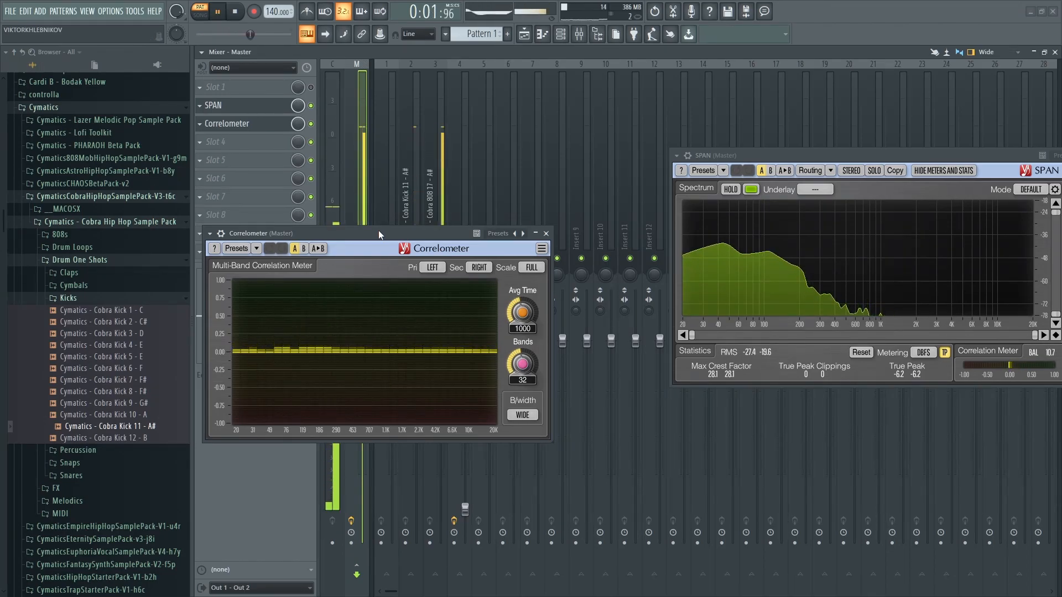
key(space)
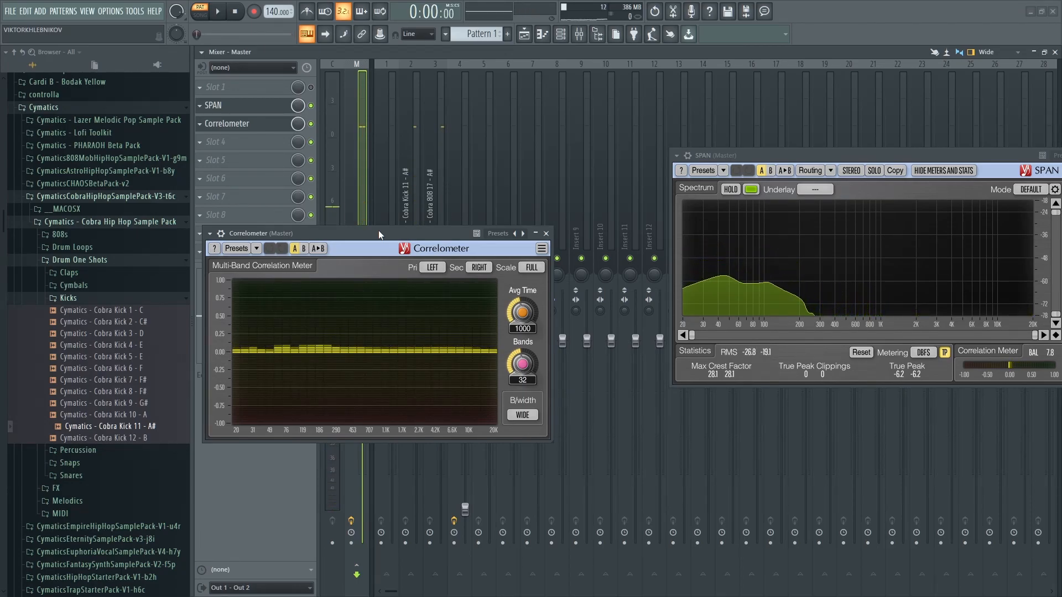
Step: Move the Correlometer window clear of the kick and 808 mixer tracks so their names, panning and polarity controls are accessible
drag(378, 230, 494, 181)
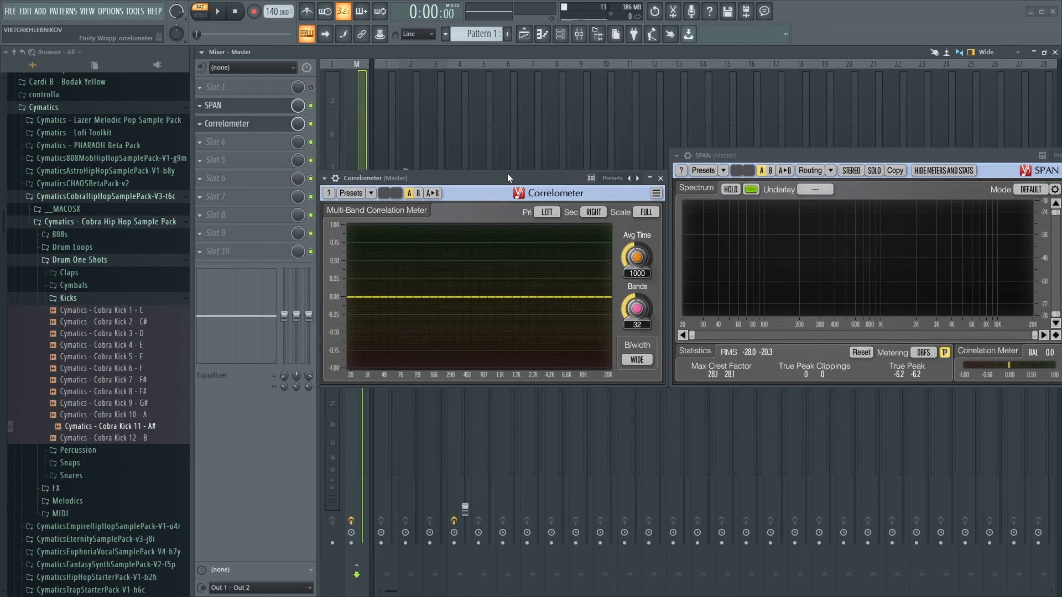
drag(508, 177, 526, 337)
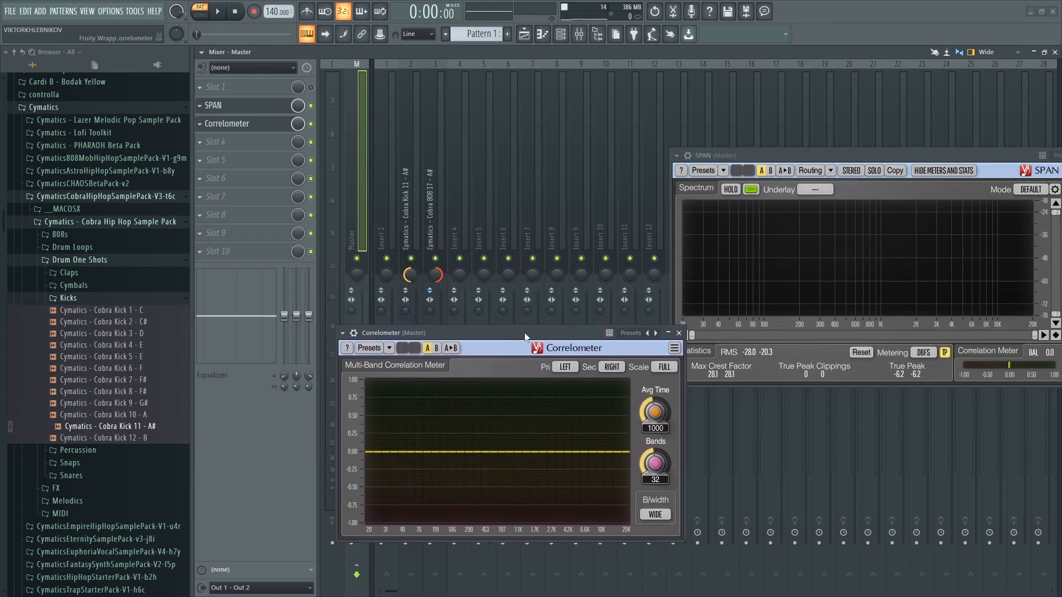